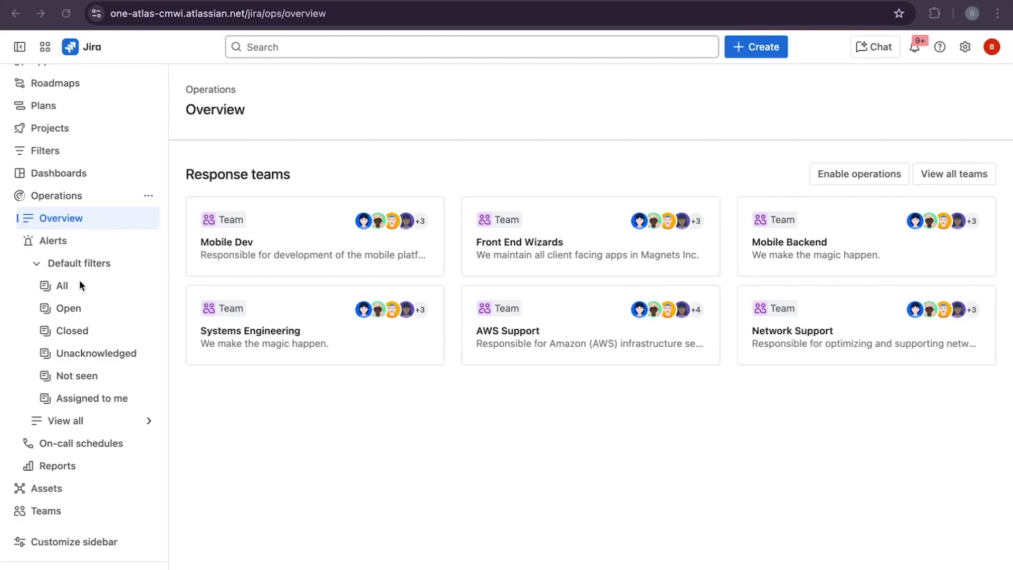
click(66, 285)
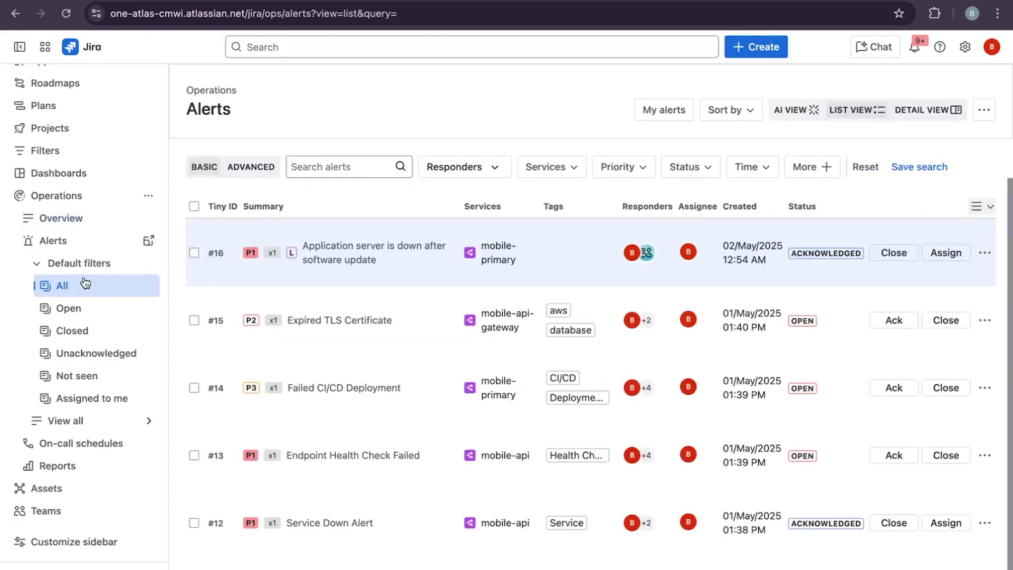
click(79, 309)
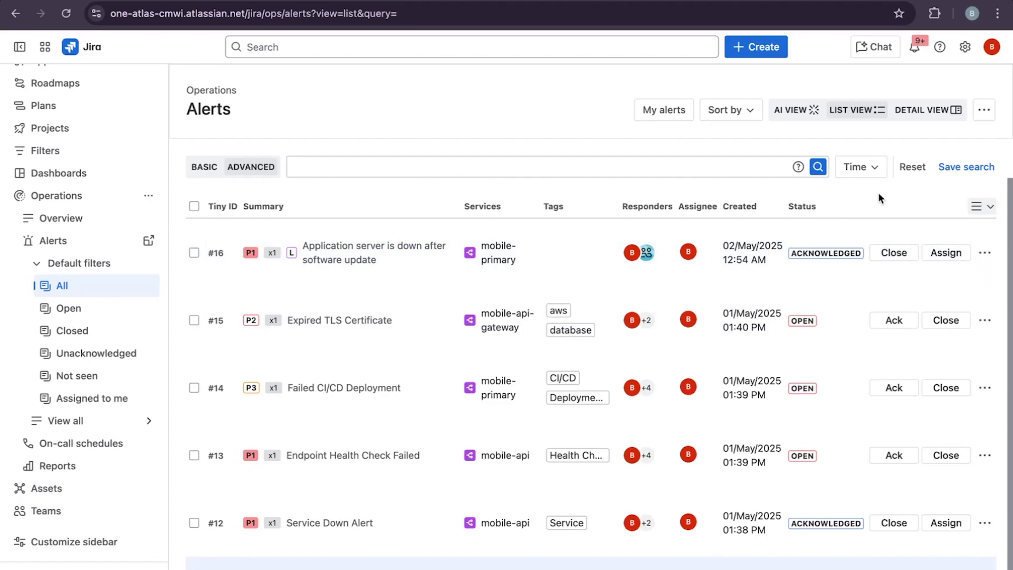
click(198, 171)
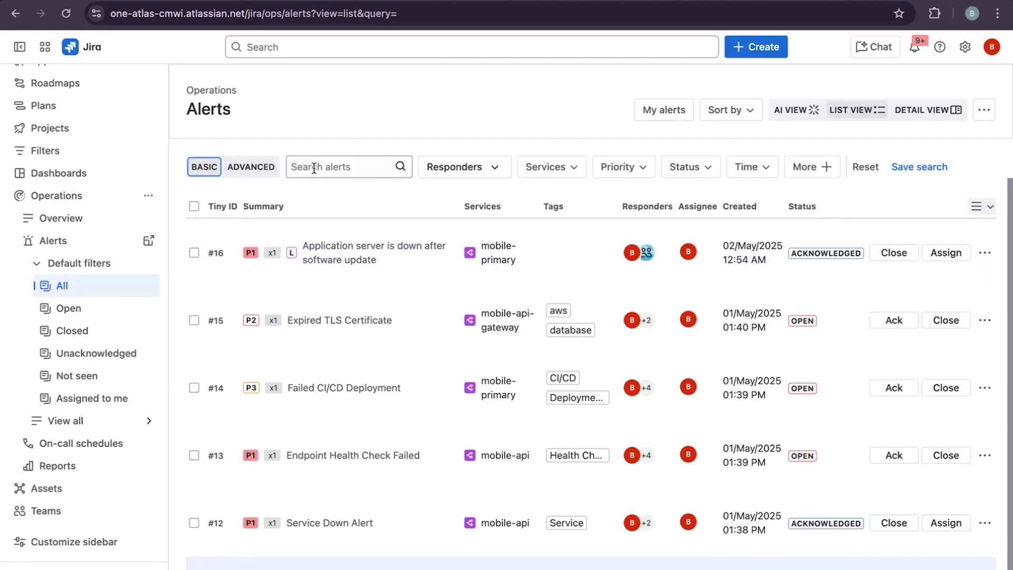
click(812, 166)
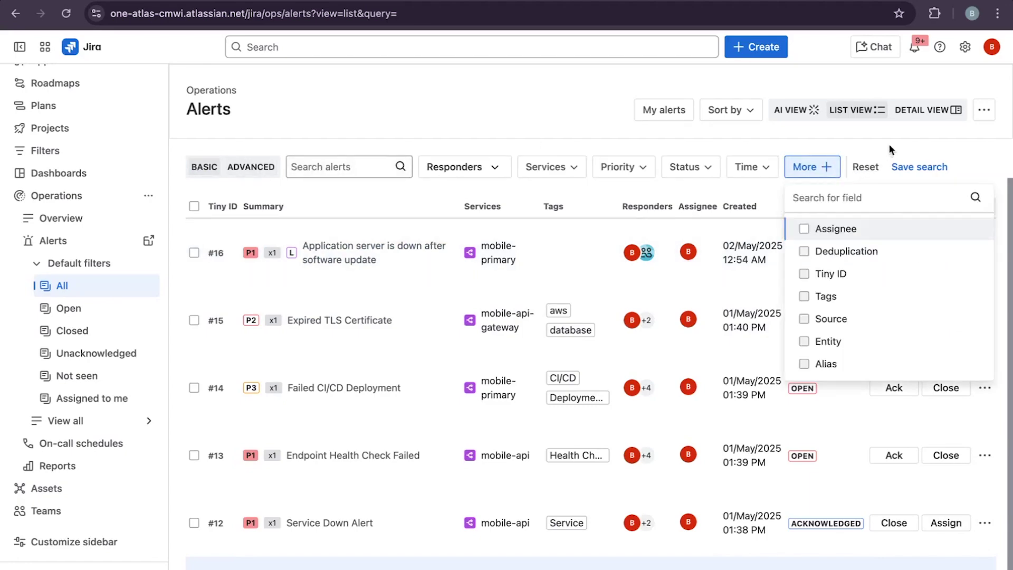
key(Escape)
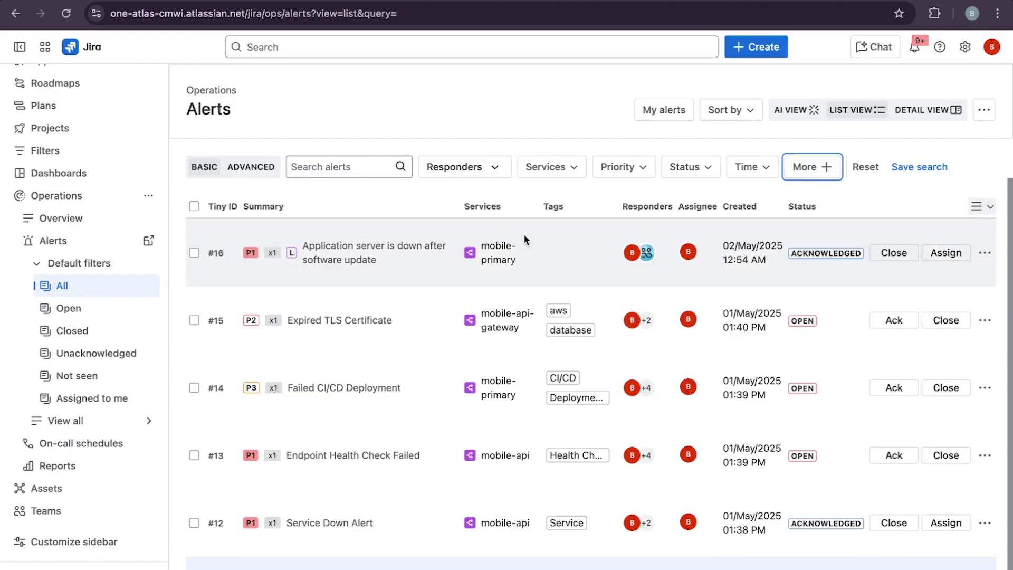
- Open alert #16 'Application server is down after software update' and scroll down to its Details
click(367, 252)
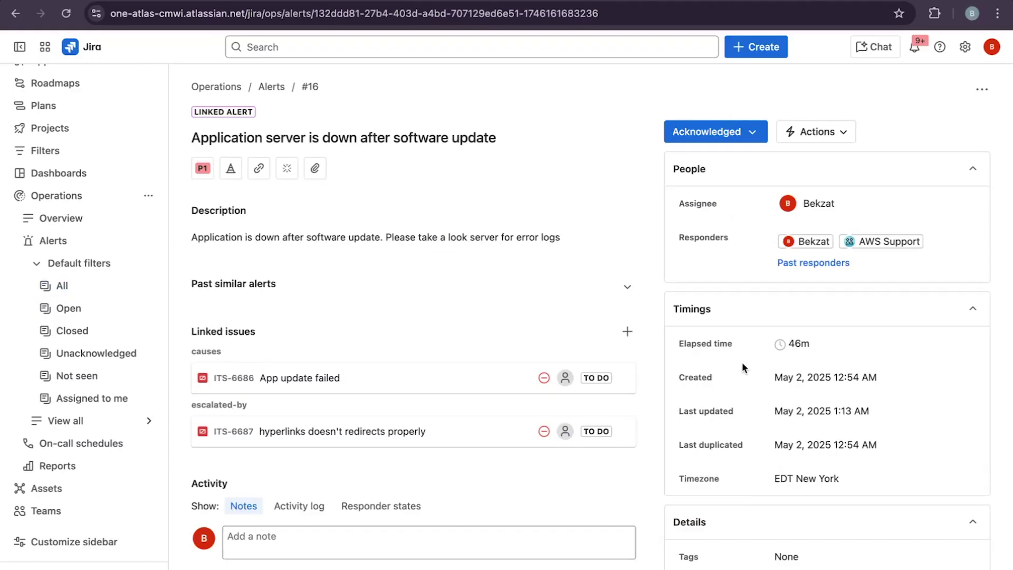
scroll(489, 214, down, 1)
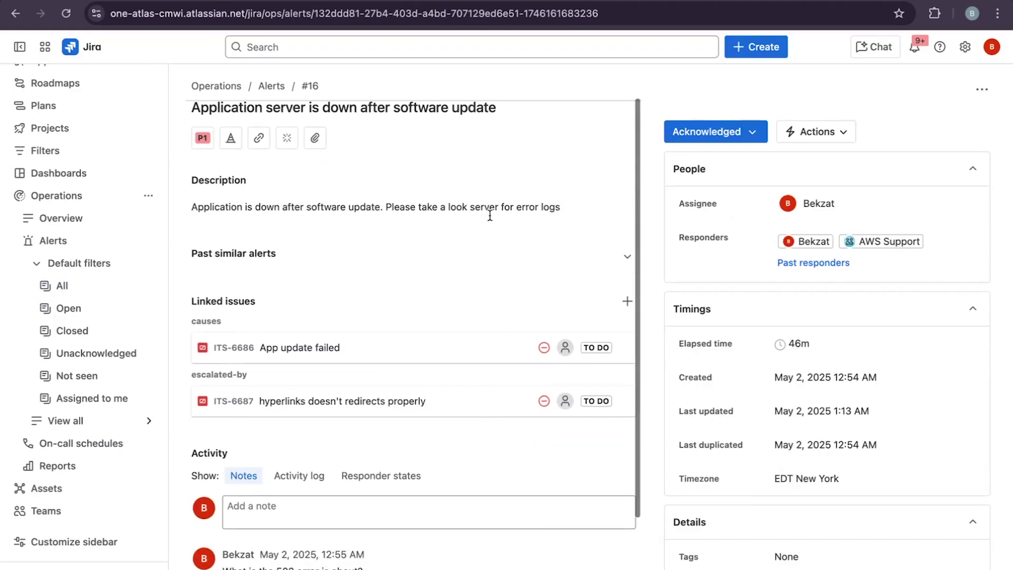
scroll(446, 173, up, 1)
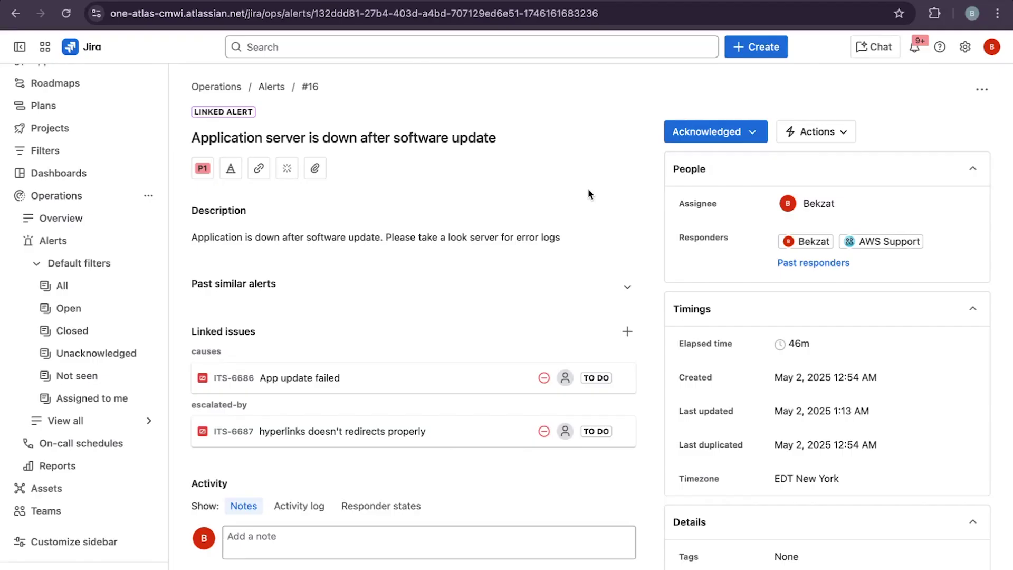
scroll(731, 265, down, 1)
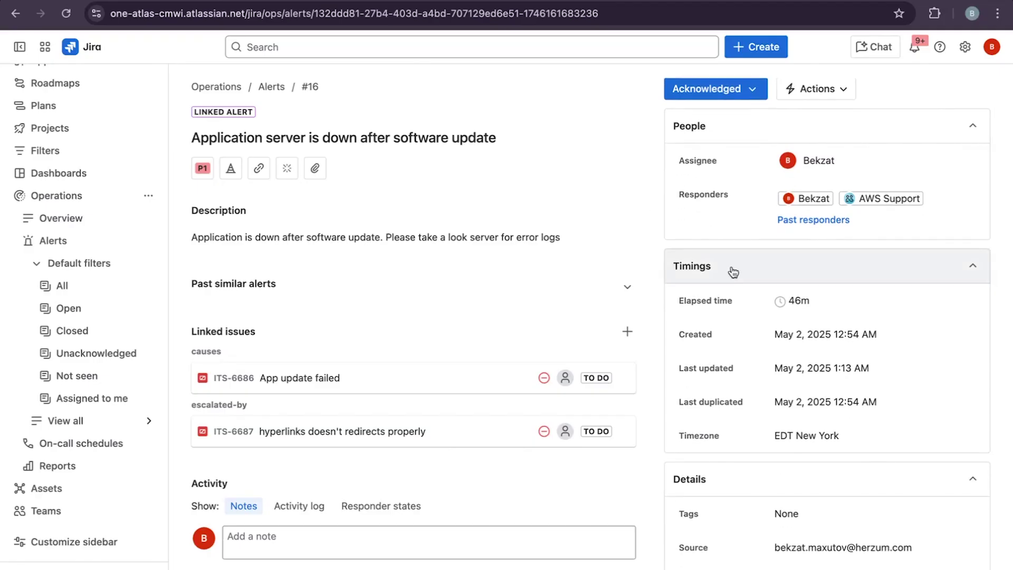
scroll(732, 271, down, 1)
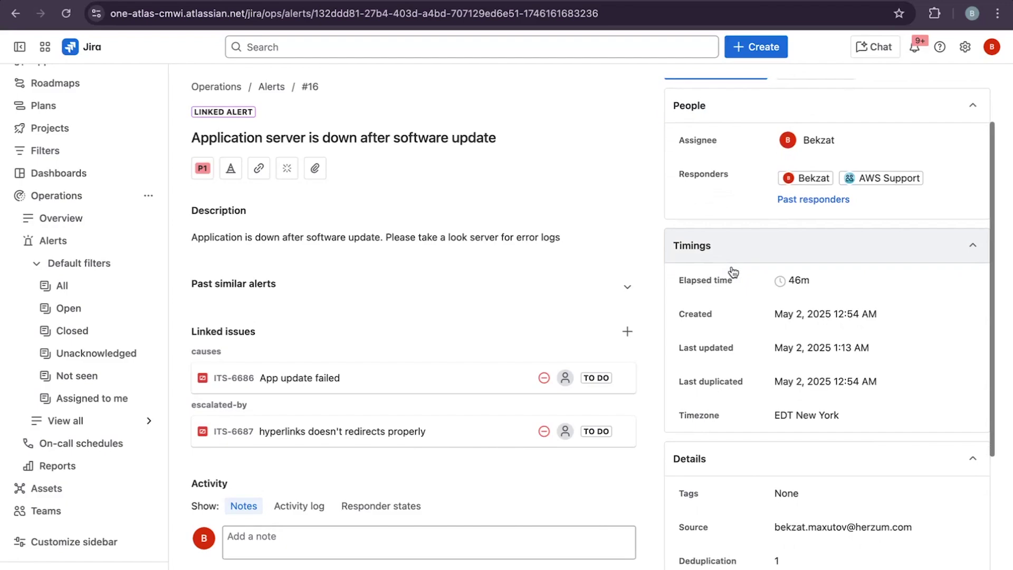
scroll(733, 271, down, 1)
scroll(732, 264, down, 1)
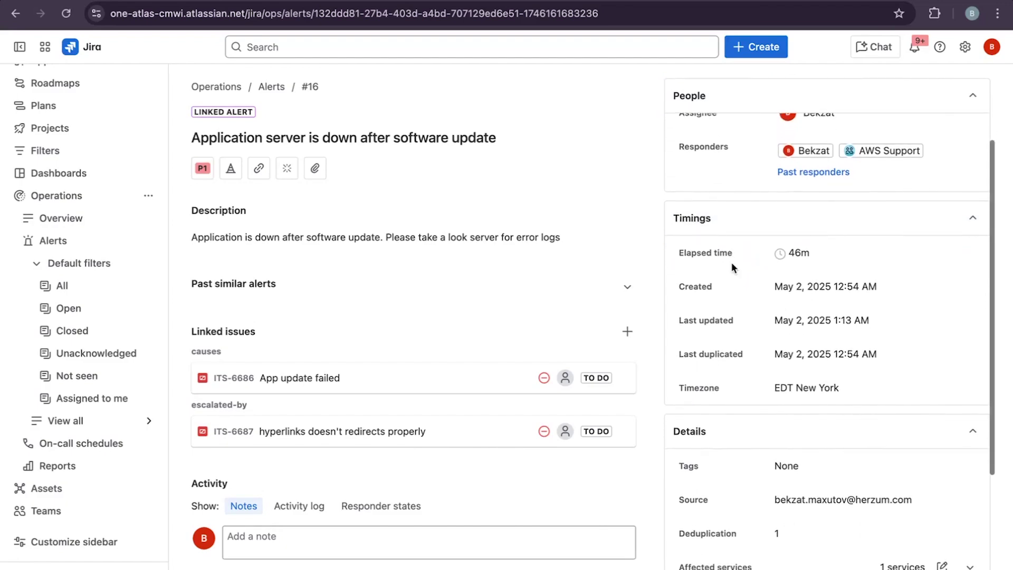
scroll(710, 338, down, 5)
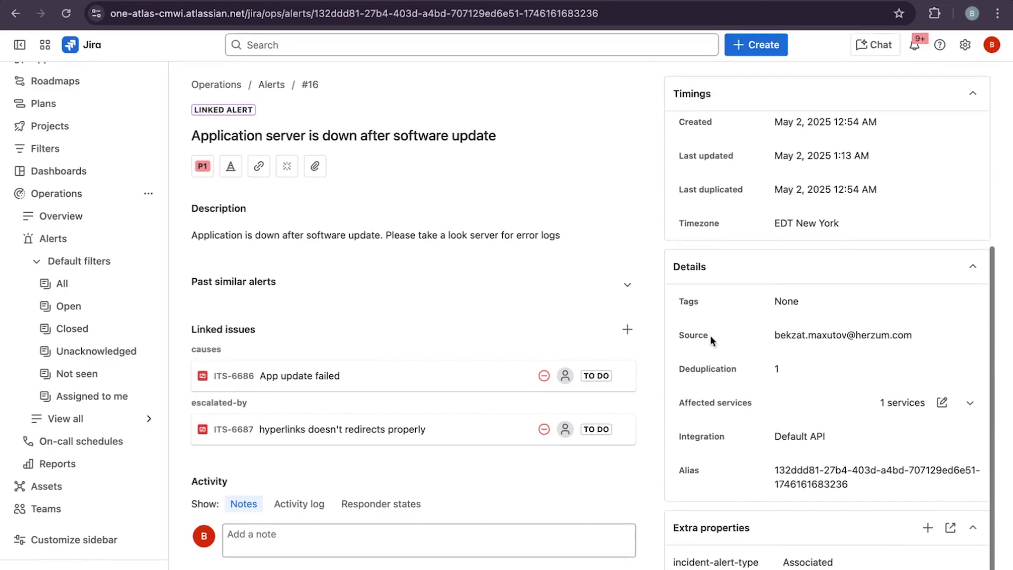
- Create and add the tag 'aws' on alert #16, then review the Details panel
click(793, 313)
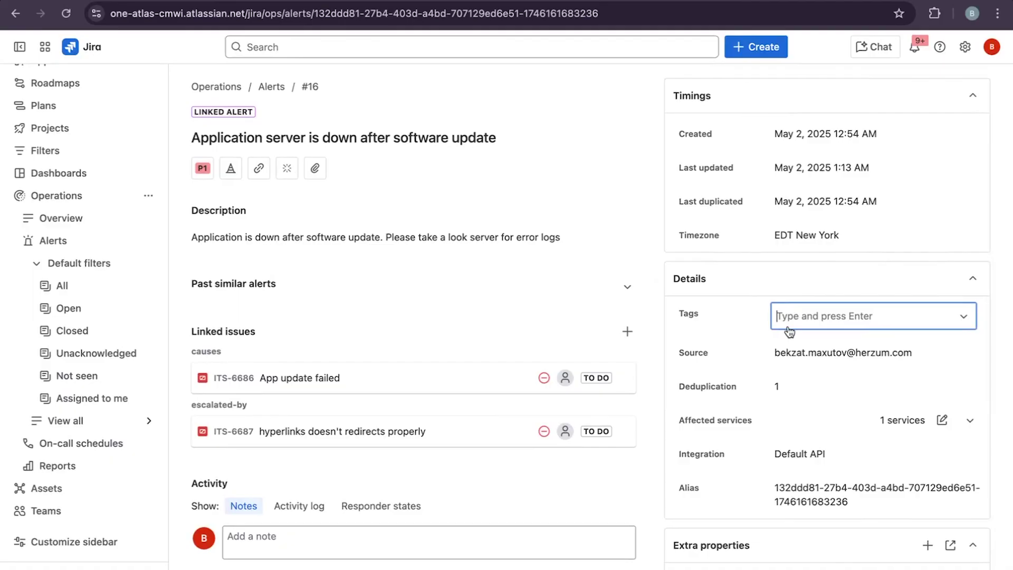
text(aws)
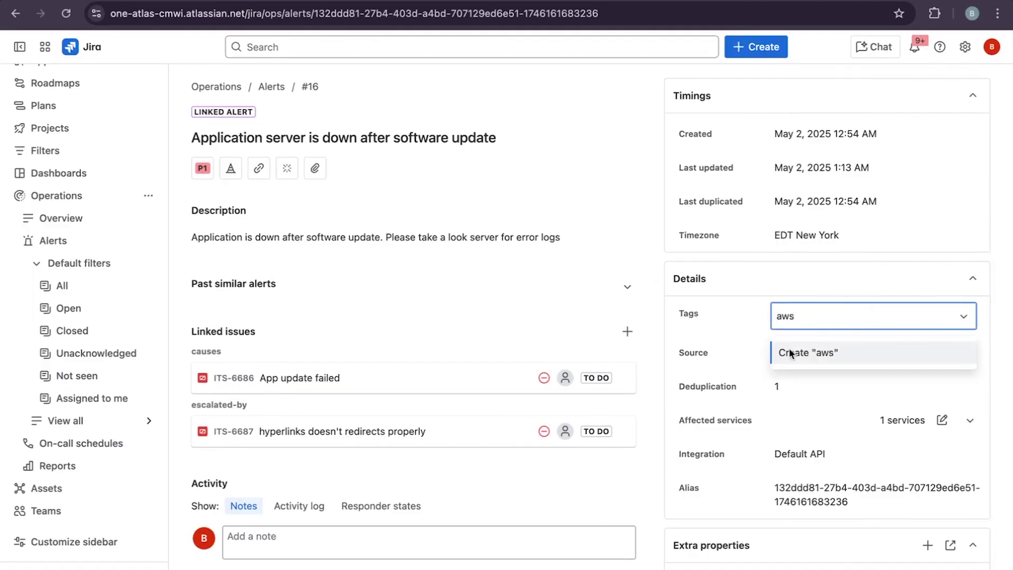
click(790, 353)
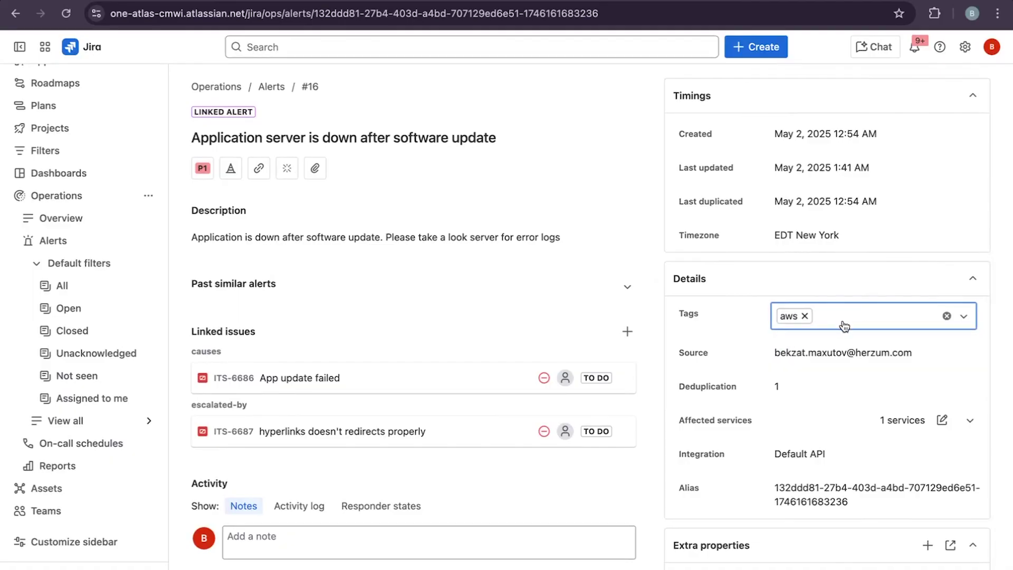
scroll(911, 324, down, 1)
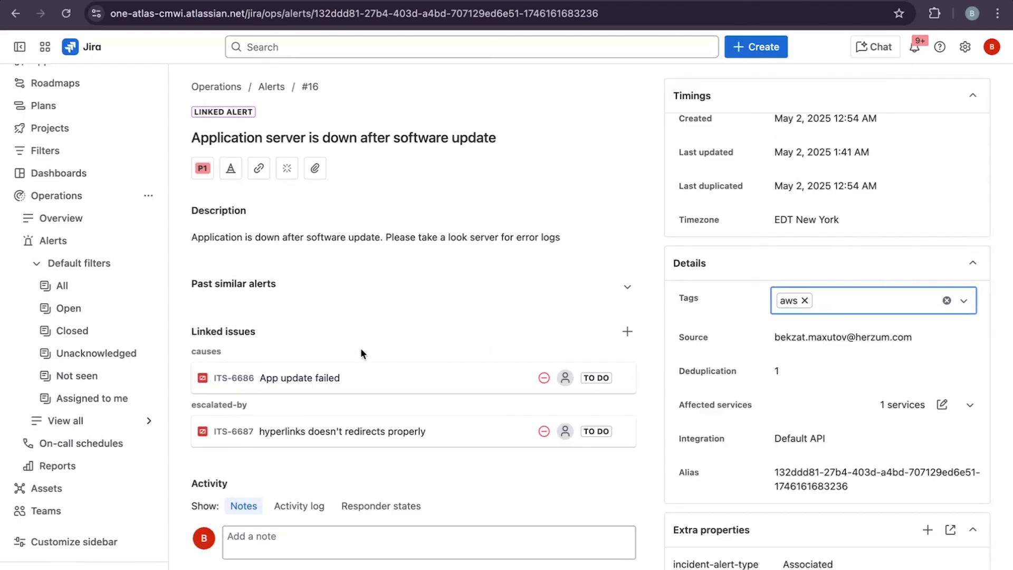
scroll(348, 401, down, 3)
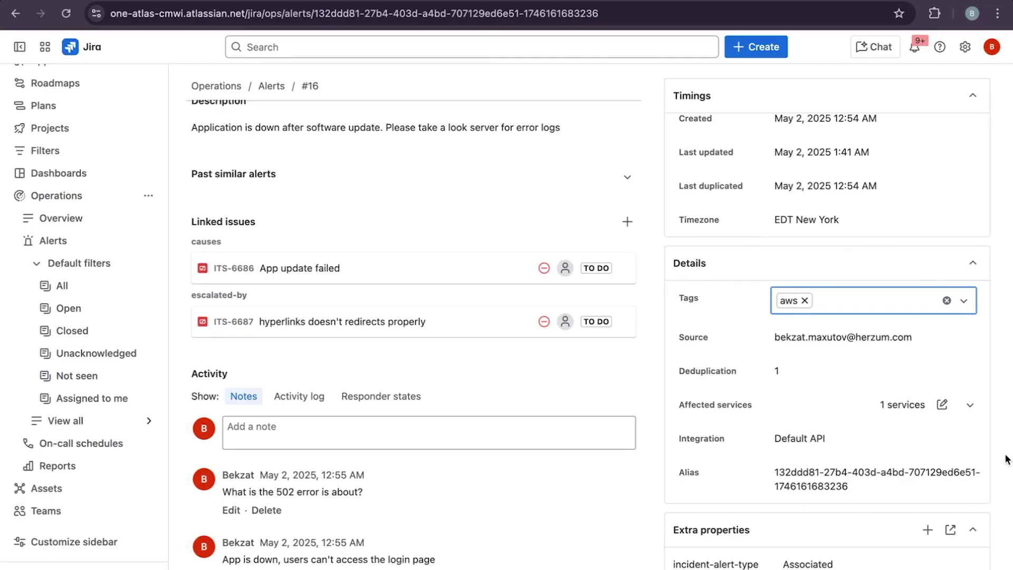
scroll(722, 410, up, 5)
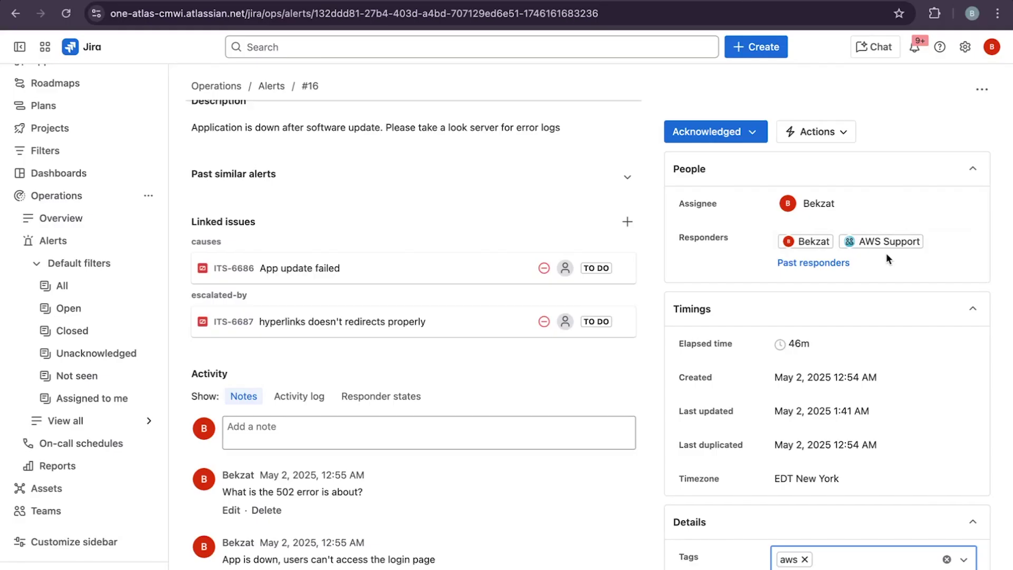
- Add the Mobile Dev team as a responder on alert #16 alongside AWS Support
click(918, 247)
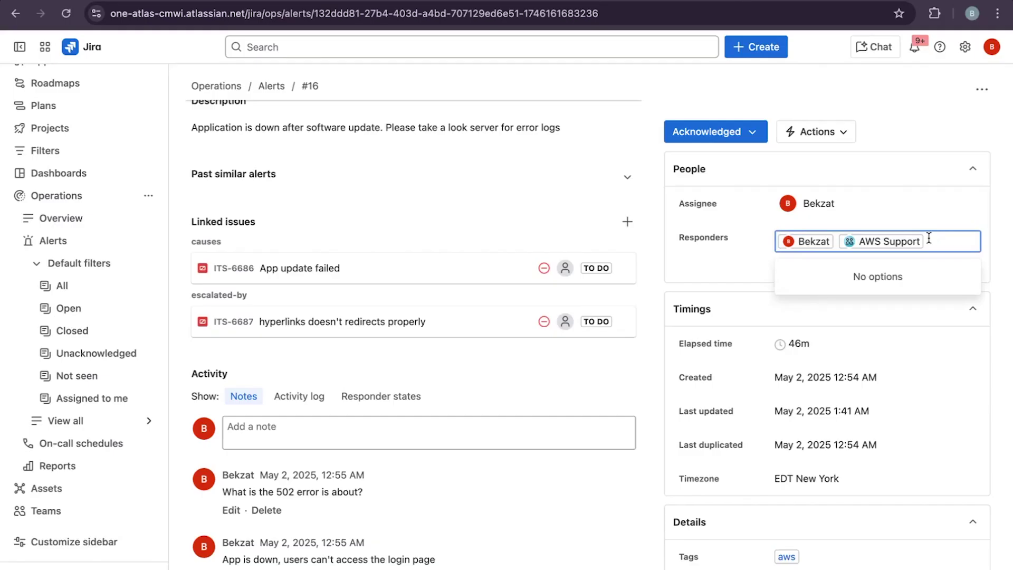
text(dev)
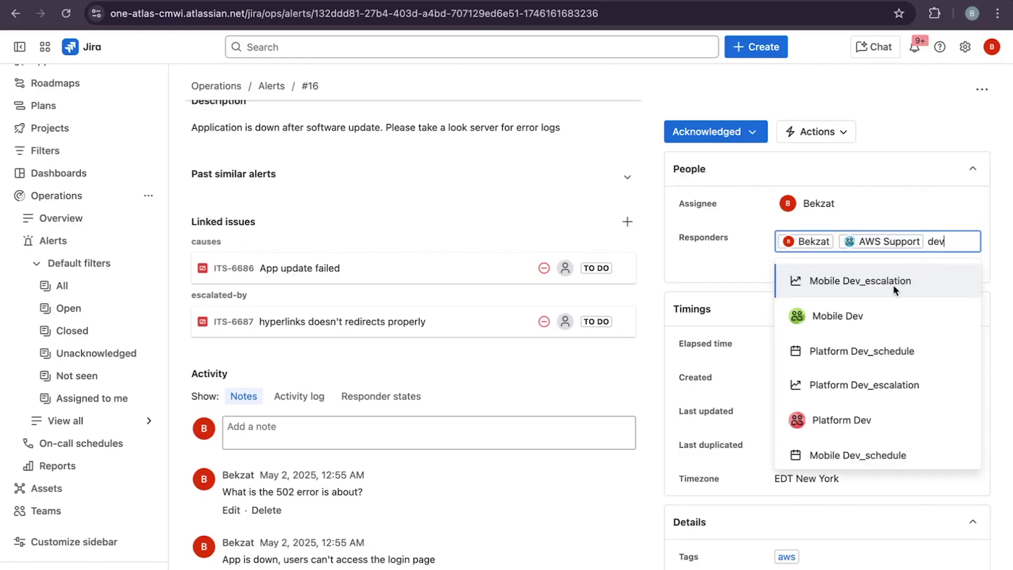
click(867, 311)
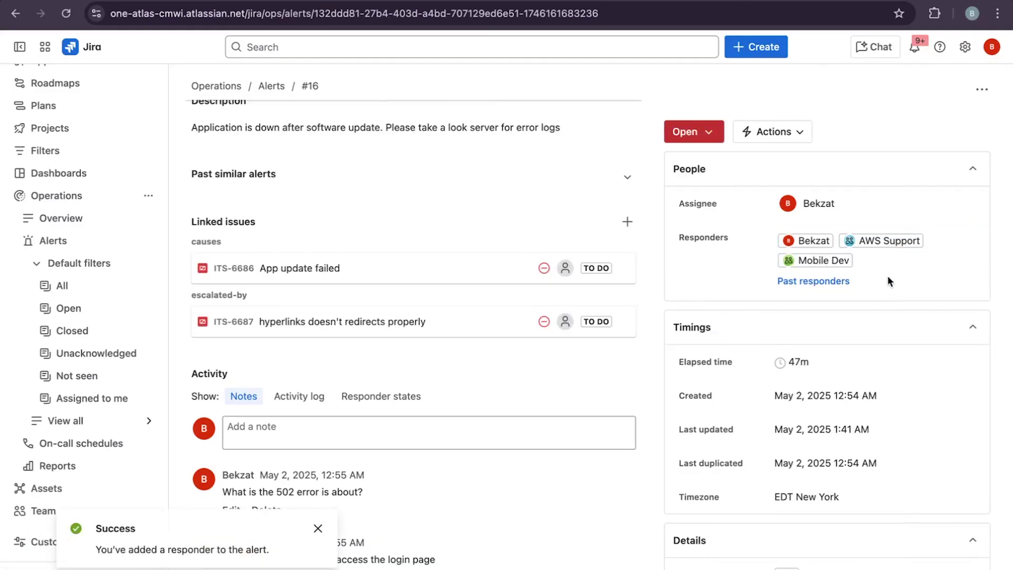
scroll(887, 274, down, 1)
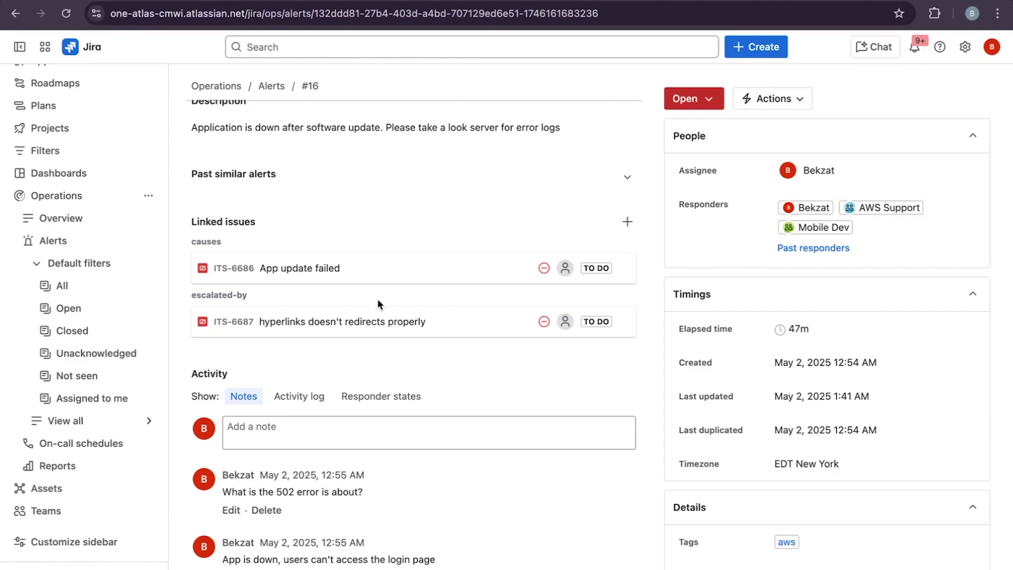
scroll(290, 242, up, 3)
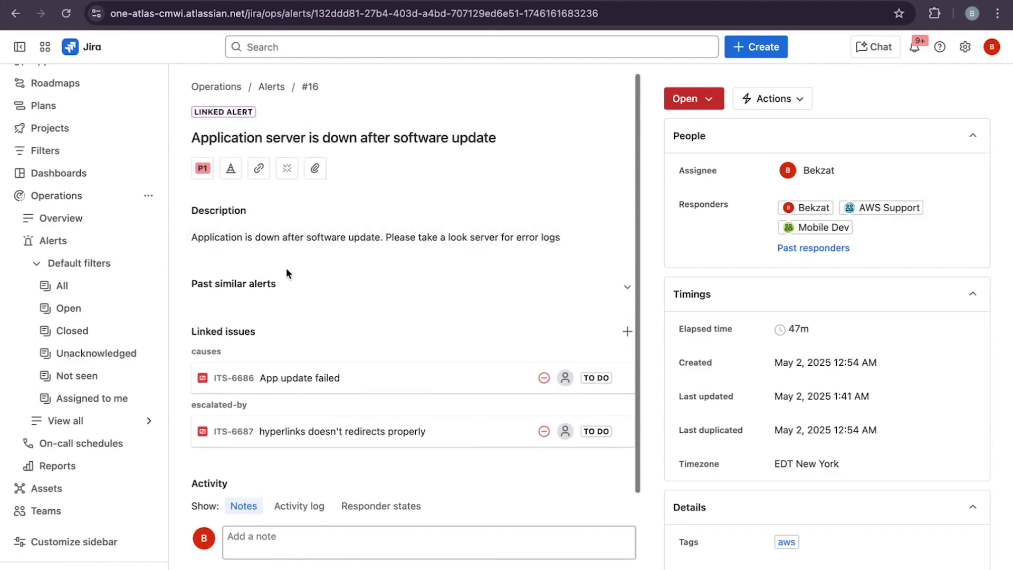
- Cancel a started incident, then show alert #16's AI-suggested similar past alerts (none found)
click(231, 170)
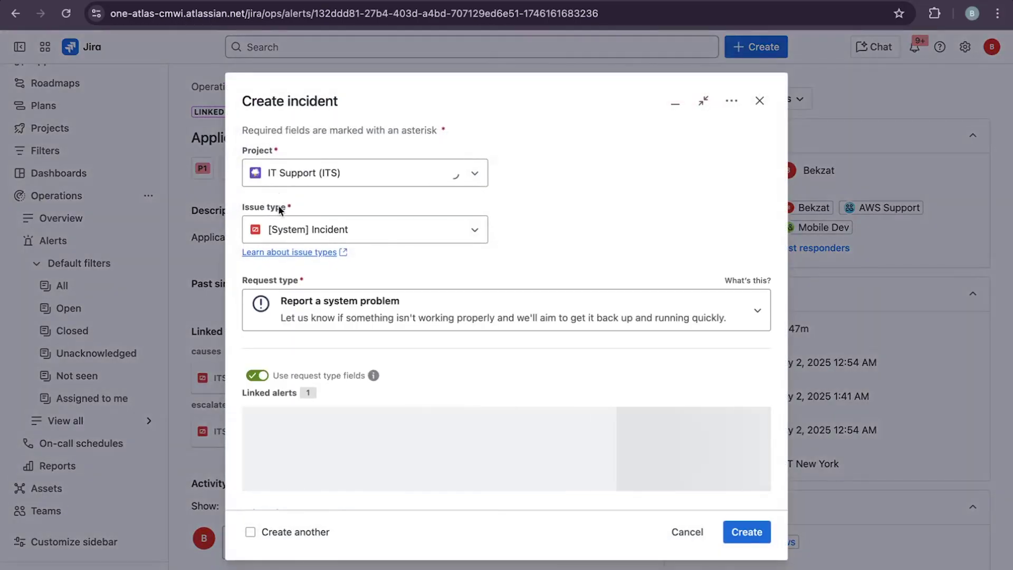
click(686, 532)
click(261, 171)
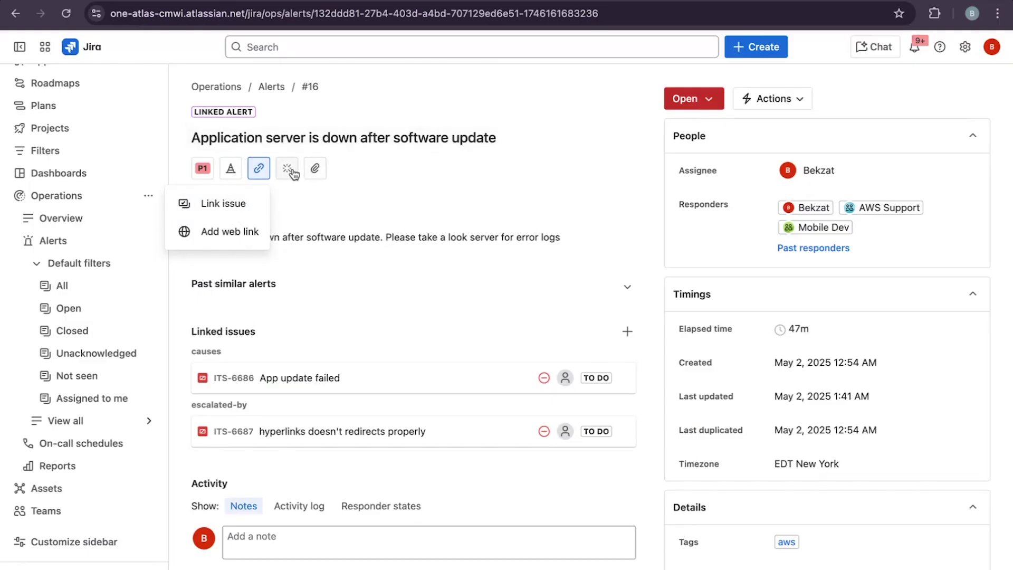
click(291, 171)
click(240, 217)
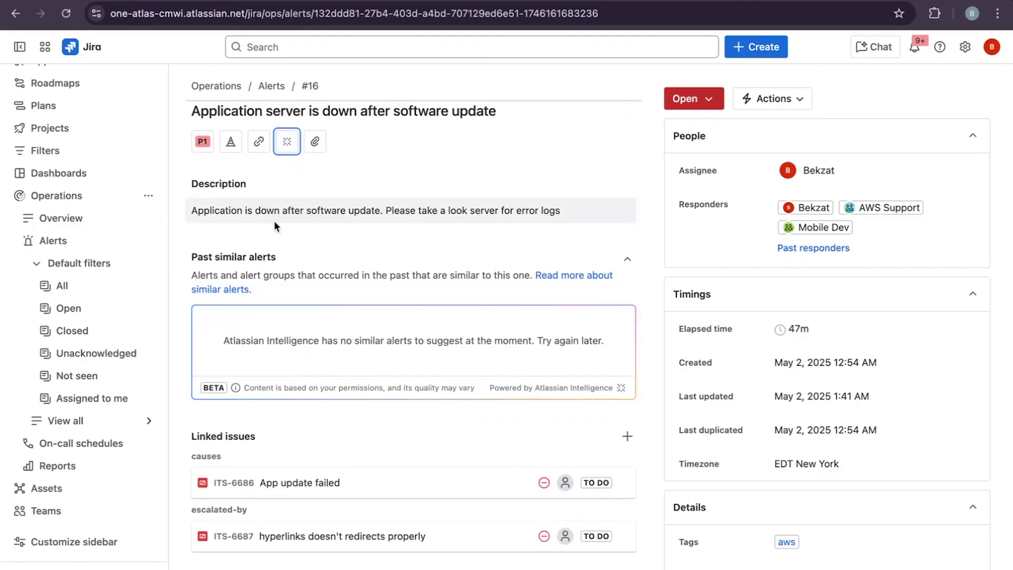
scroll(312, 337, down, 1)
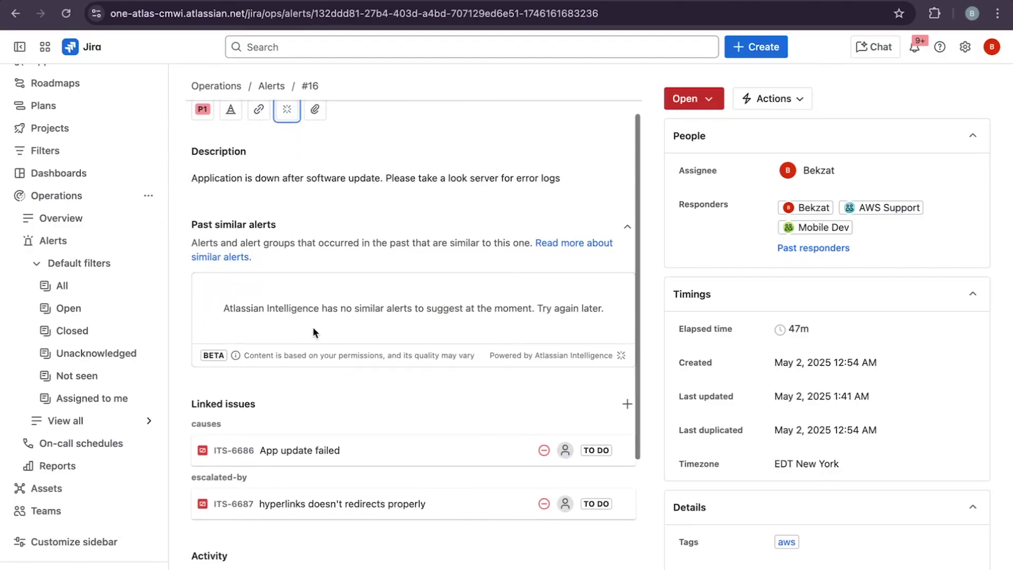
scroll(312, 325, down, 3)
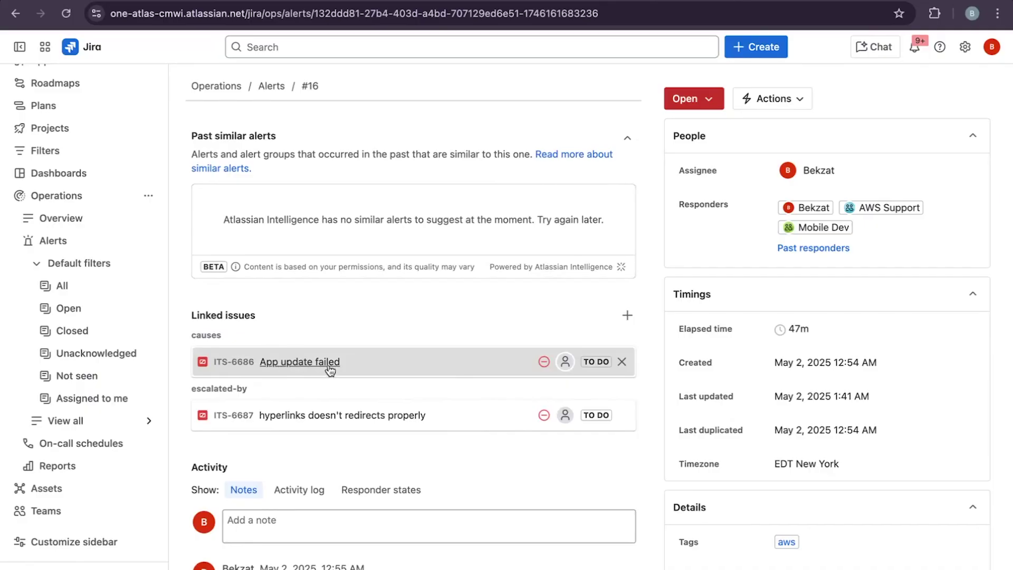
scroll(321, 381, down, 3)
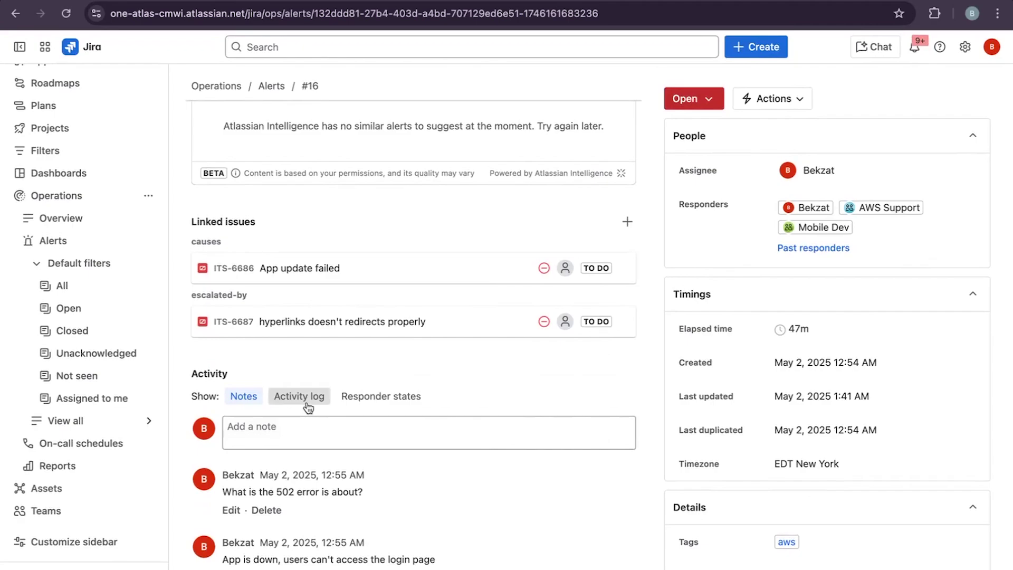
- Review alert #16's activity log
click(308, 407)
scroll(325, 482, down, 10)
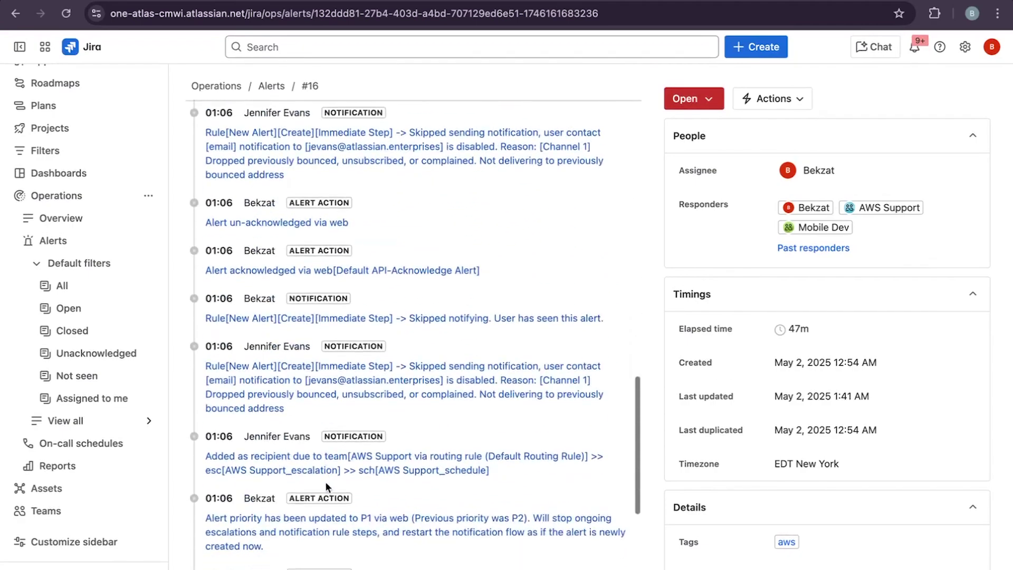
scroll(325, 482, down, 7)
scroll(325, 482, up, 10)
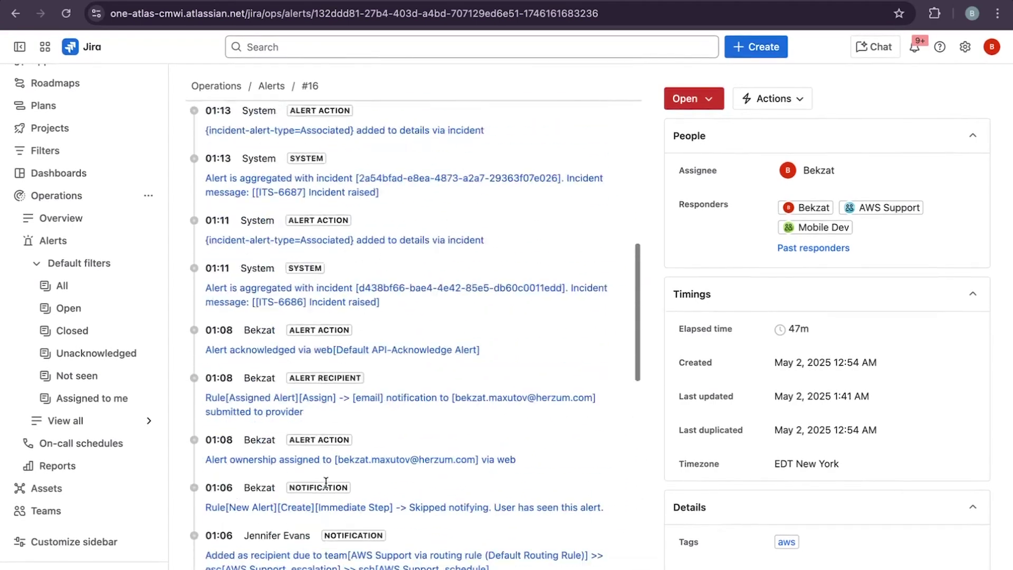
scroll(326, 482, up, 7)
- Check alert #16's responder states, then return to the Alerts list
click(381, 403)
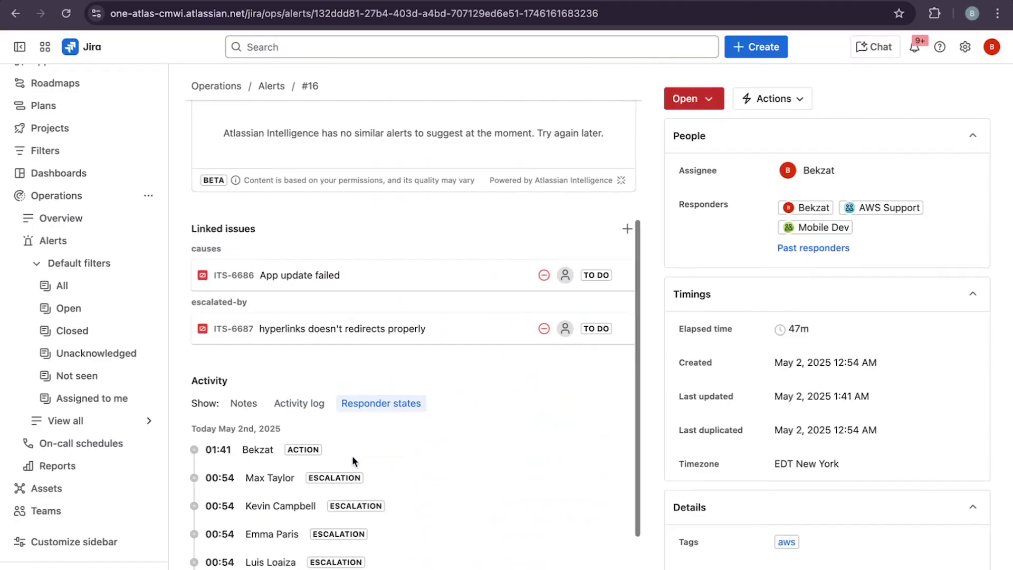
scroll(353, 454, down, 2)
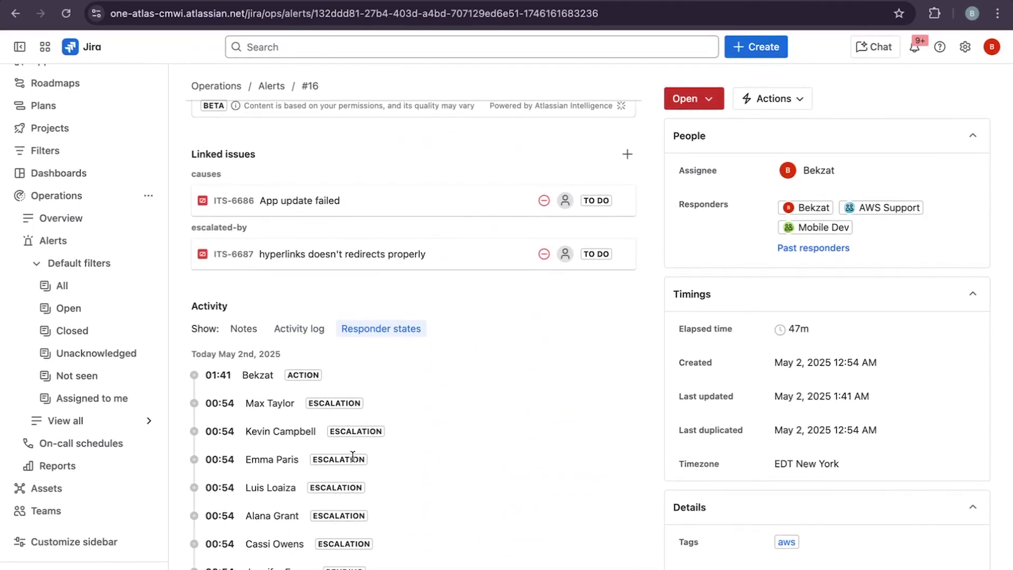
scroll(348, 383, up, 6)
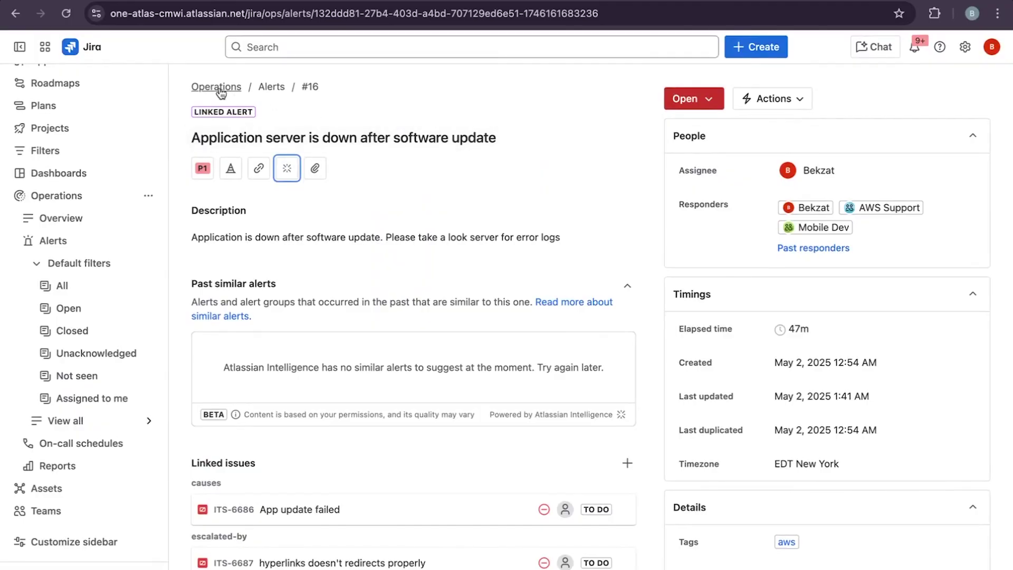
click(263, 88)
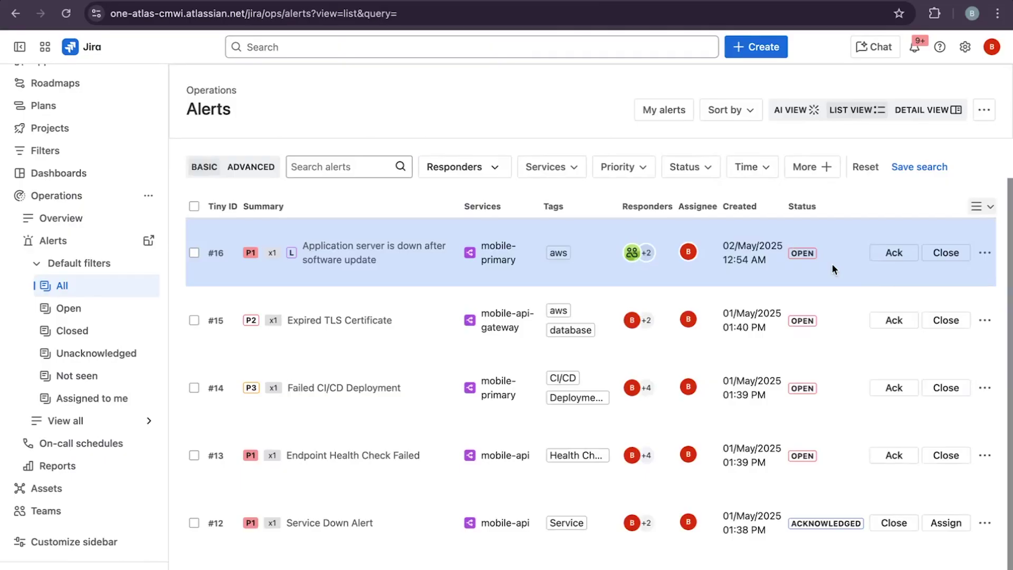
- Start a new alert with priority P1 Critical and summary 'Test alert to check the functionality'
click(756, 47)
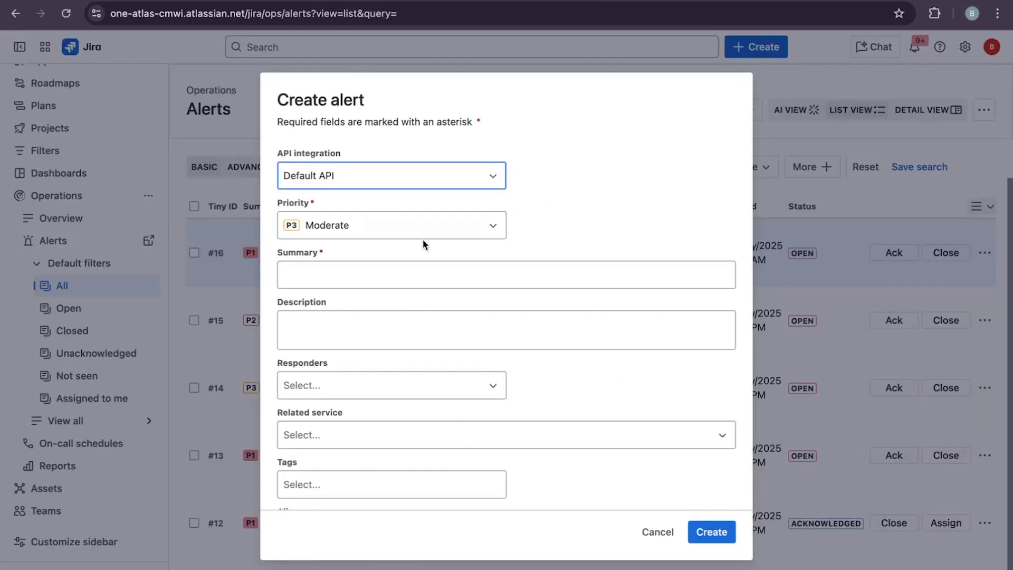
click(394, 233)
click(355, 262)
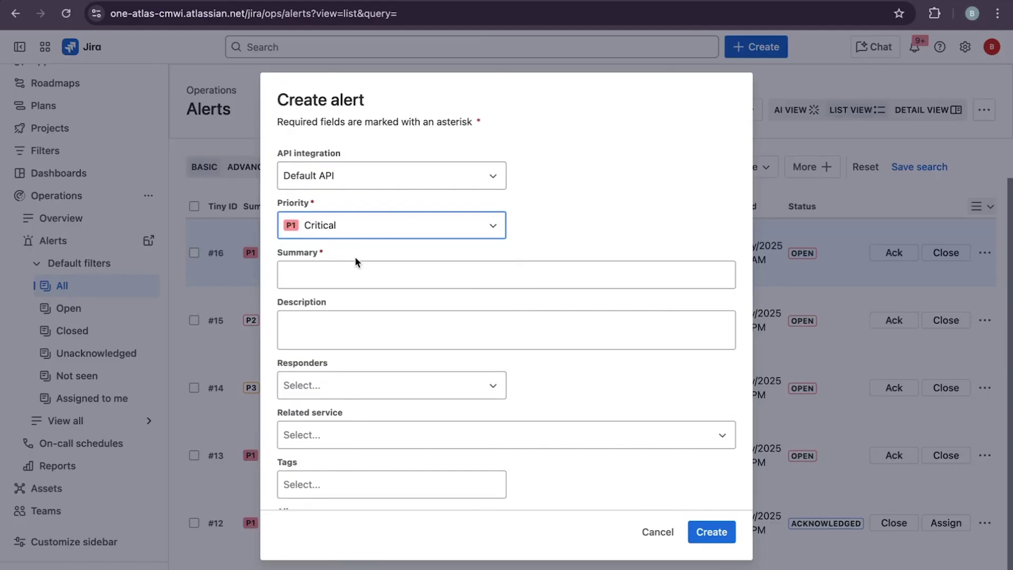
scroll(337, 237, down, 3)
scroll(325, 211, up, 2)
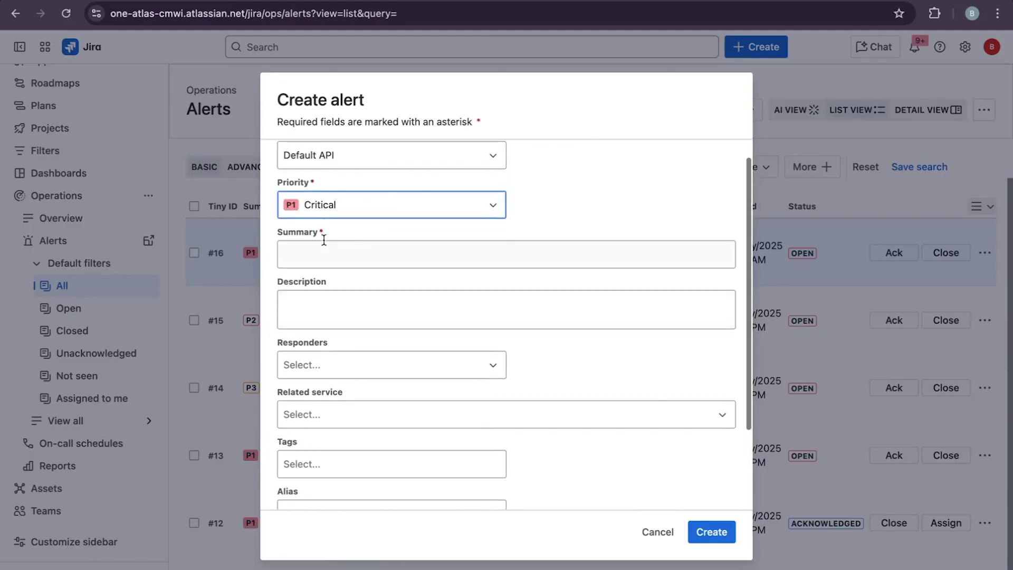
click(322, 266)
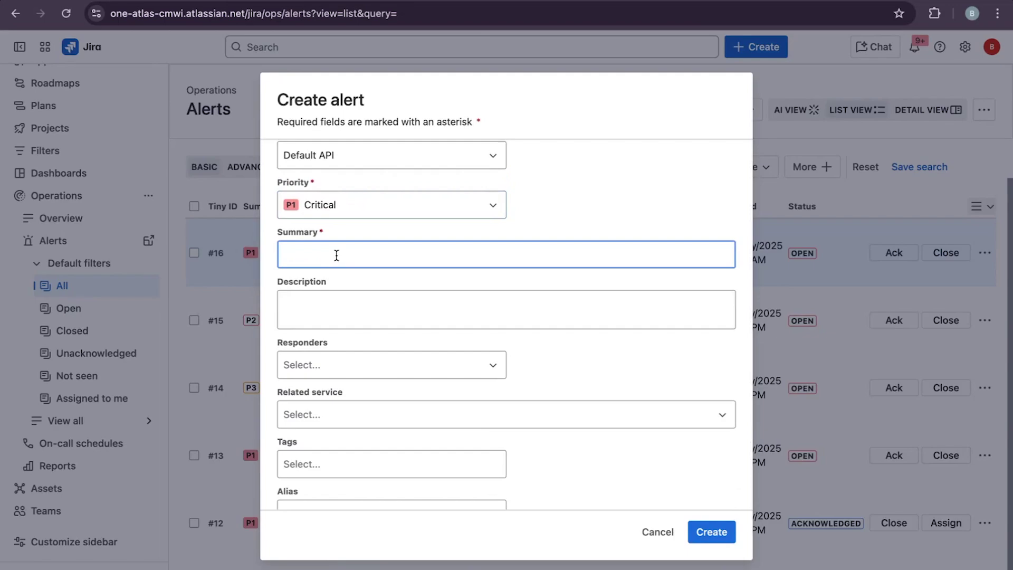
text(Test alert to check the )
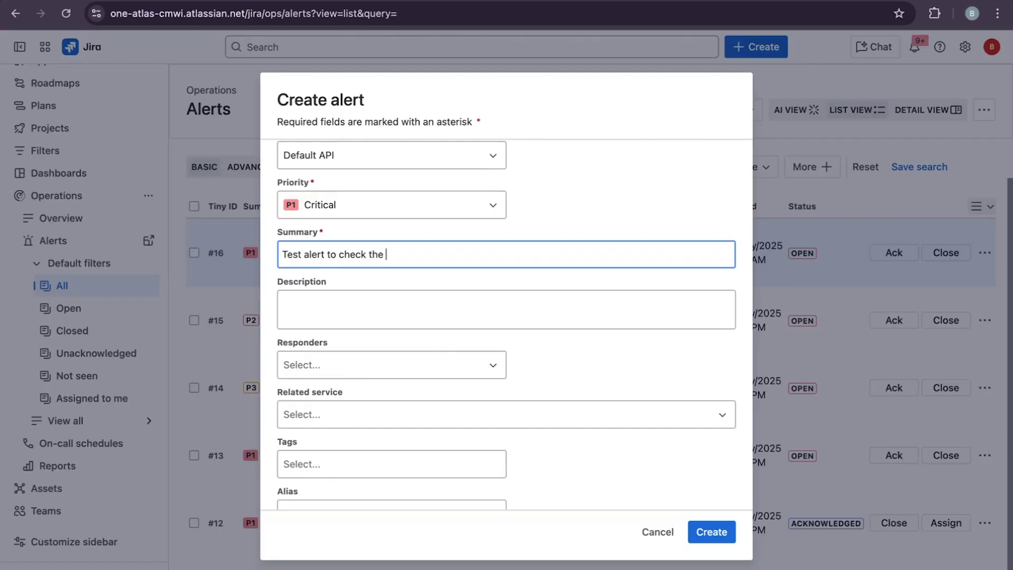
text(functionality)
- Add AWS Support as the new alert's responder
scroll(356, 317, down, 1)
click(362, 273)
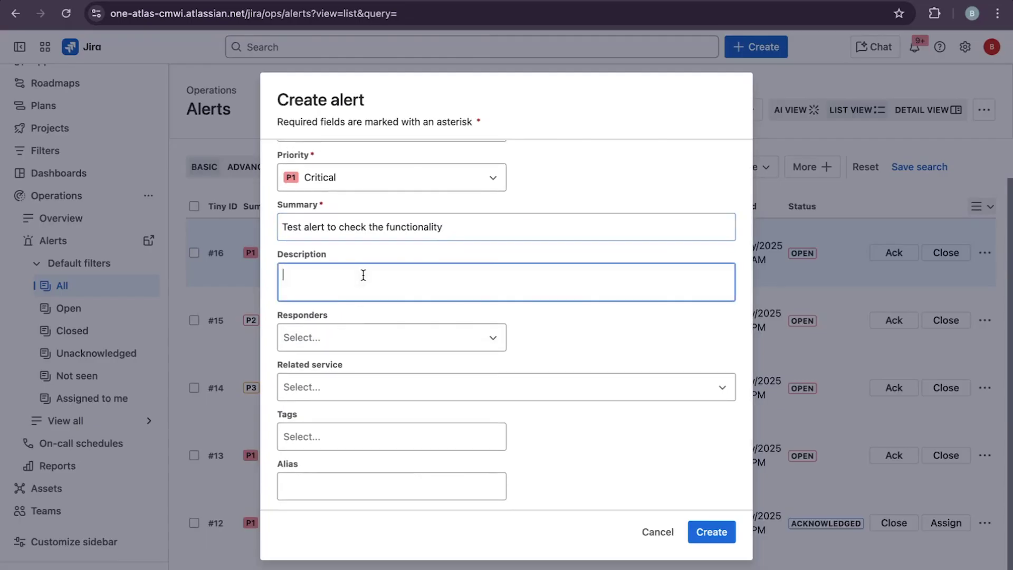
click(346, 338)
text(aws)
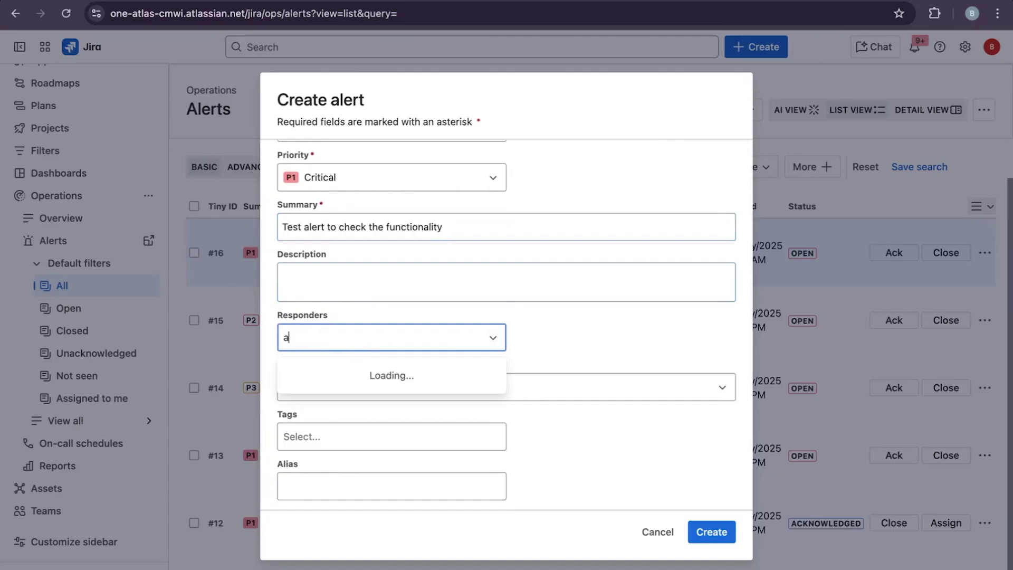
click(364, 382)
- Set the related service to mobile-primary and create the tag 'aws'
click(395, 387)
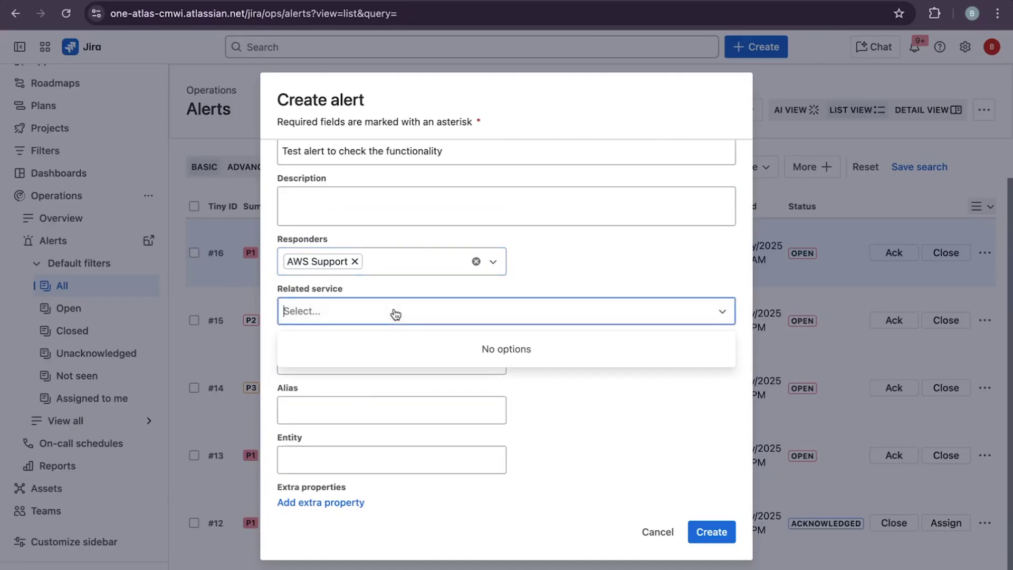
text(primary)
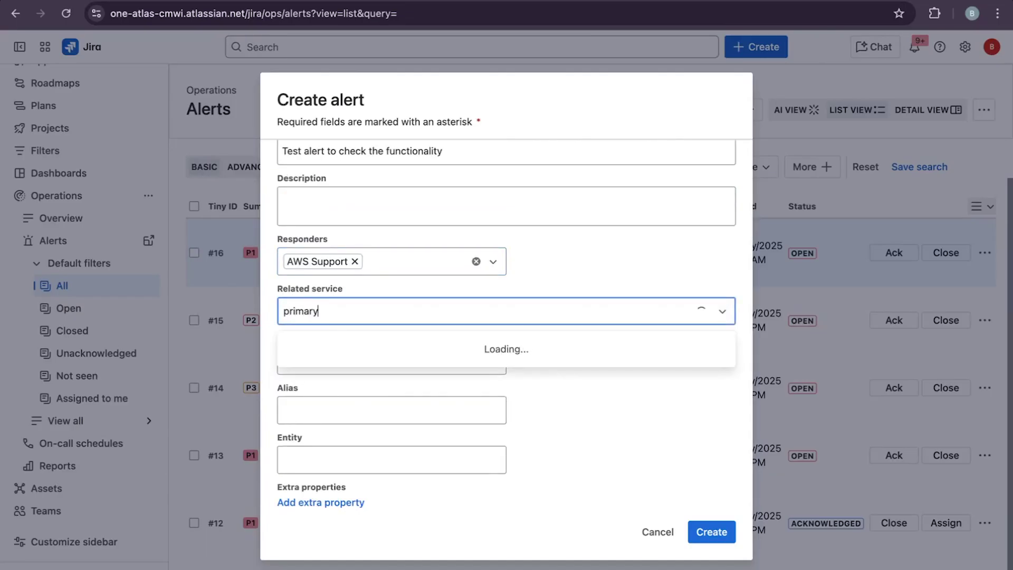
click(365, 348)
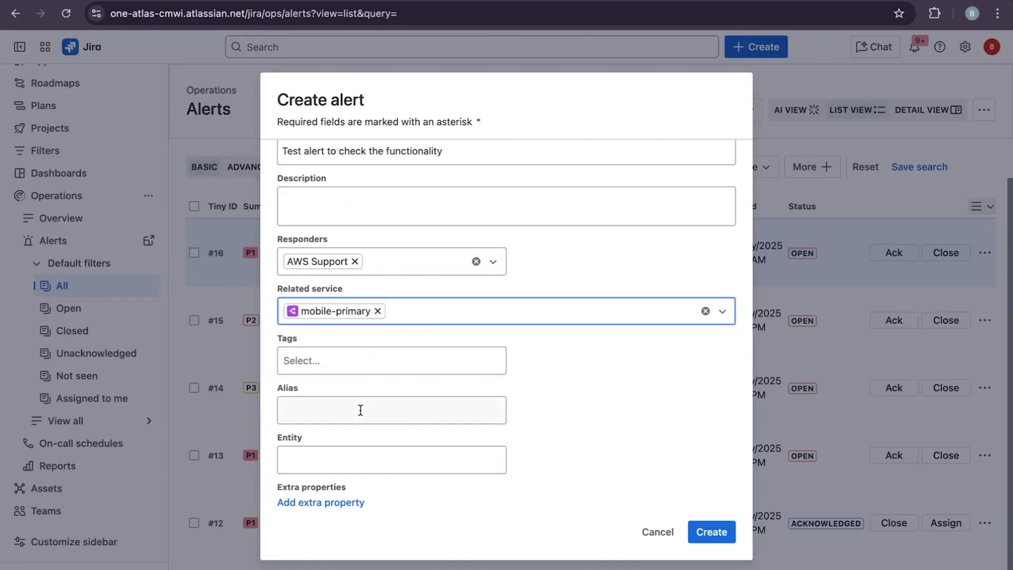
click(376, 362)
text(aqws)
key(BackSpace)
key(BackSpace)
key(BackSpace)
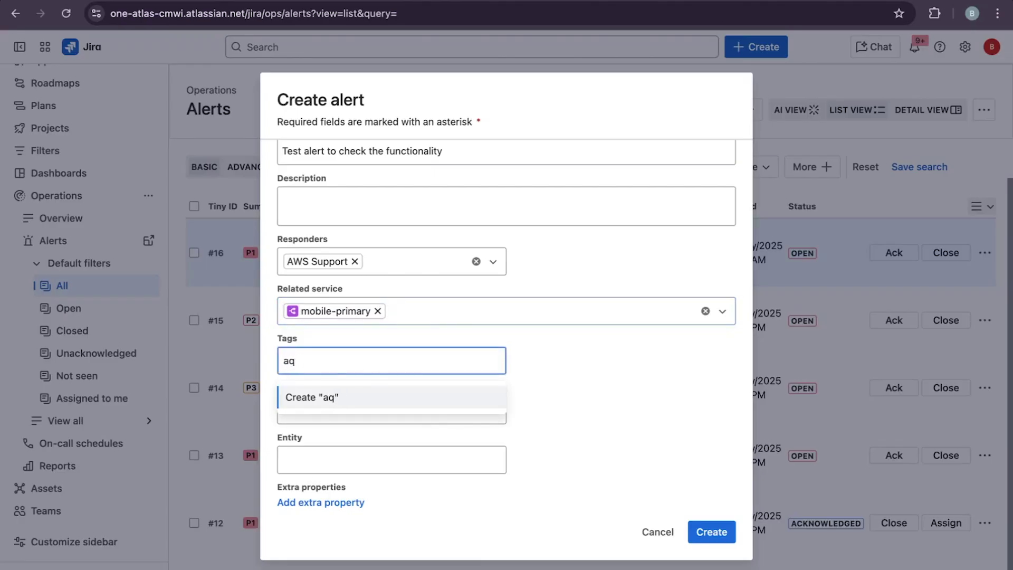
text(ws)
click(365, 395)
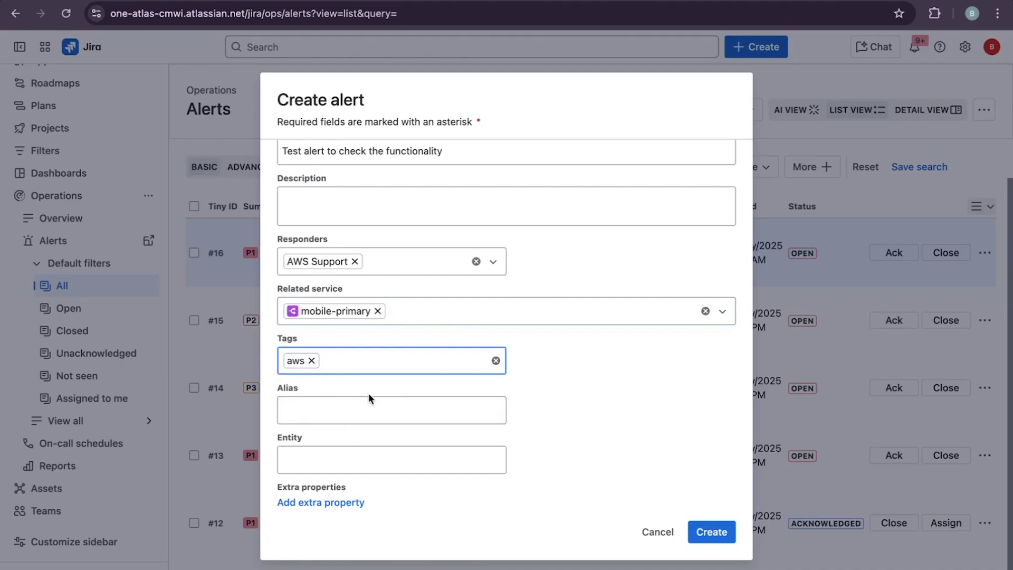
- Create alert #17, open its details, and look at Manage automations under Actions
click(707, 533)
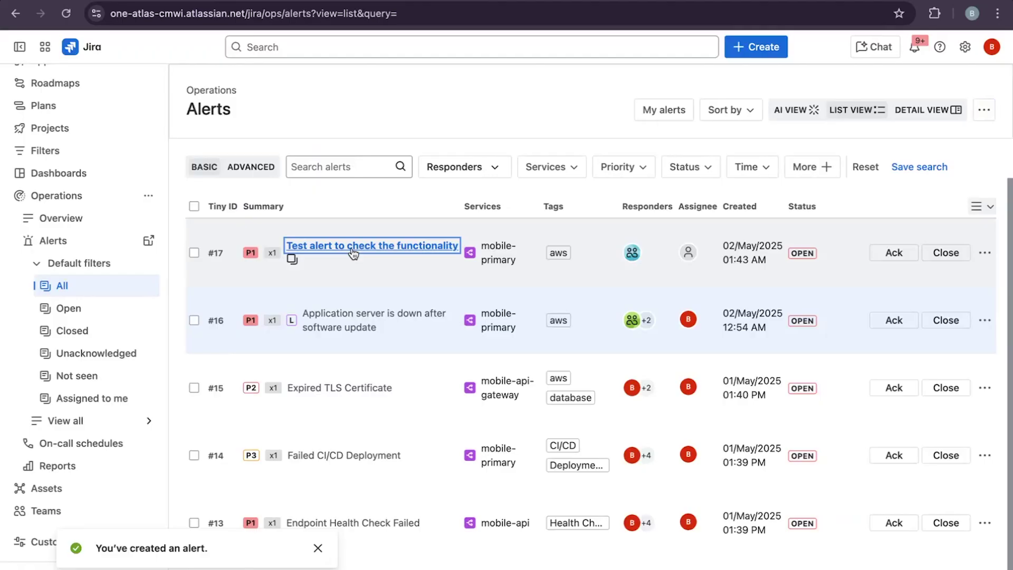
click(353, 252)
click(799, 133)
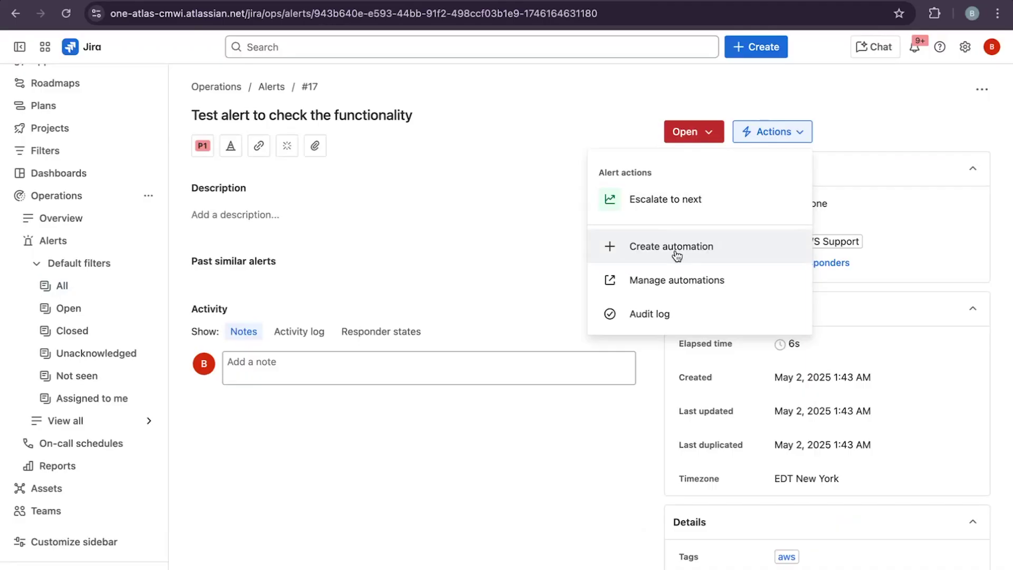
click(676, 280)
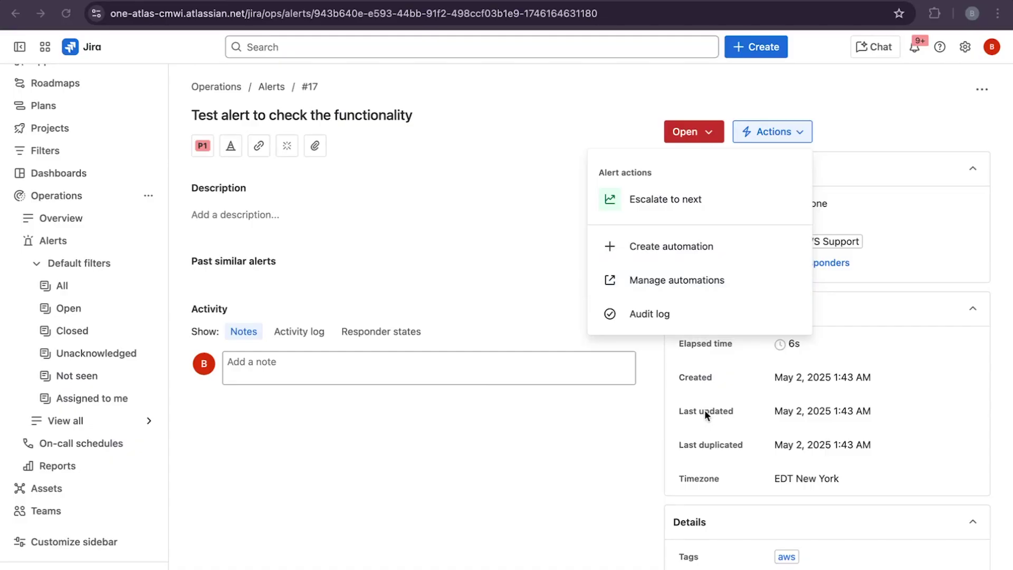
click(416, 465)
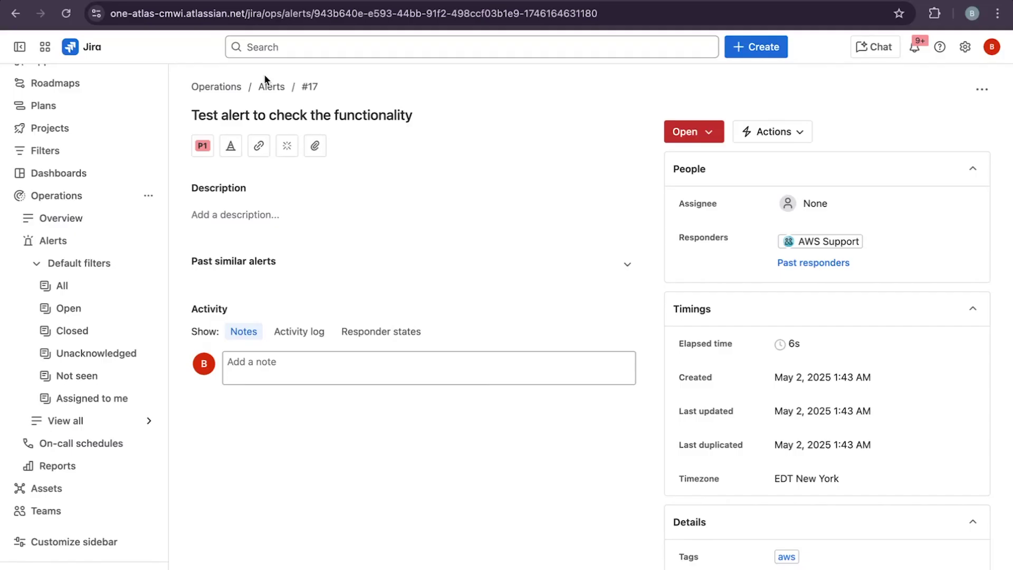
- Go back to the Alerts list to see the new P1 alert #17 at the top
click(271, 88)
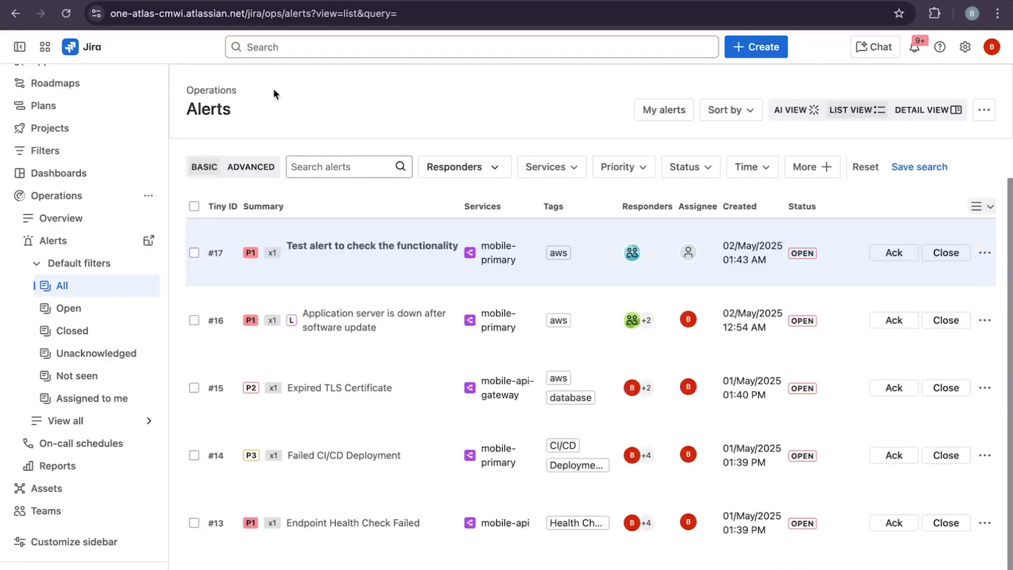